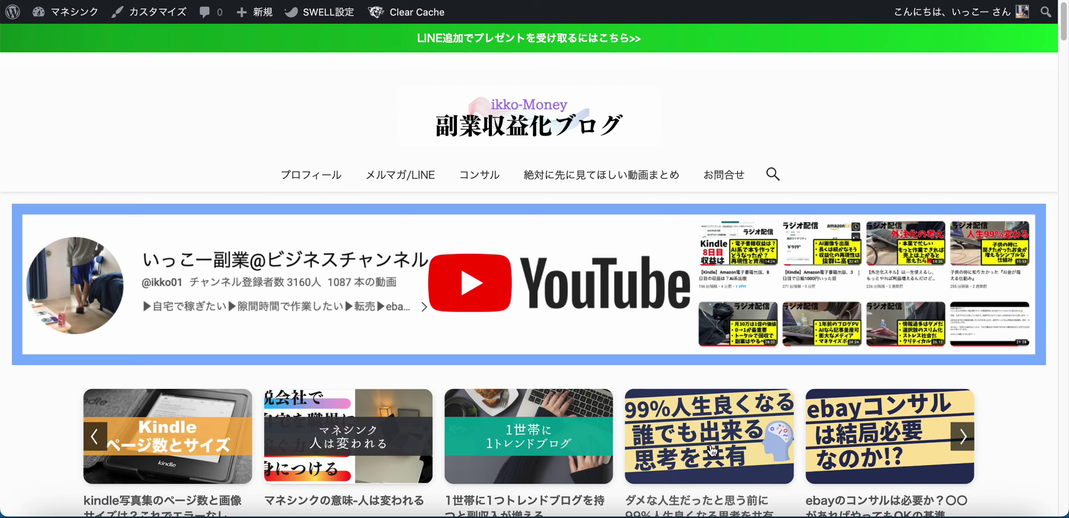
Open the site customizer from the blog's front page and look through the header (ヘッダー) color and logo settings
scroll(449, 20, down, 3)
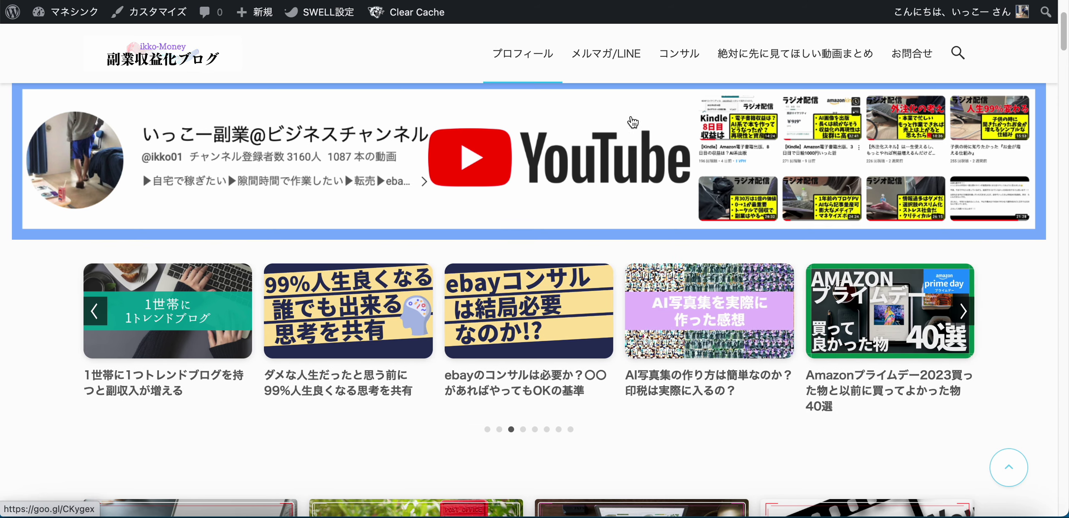
scroll(359, 175, down, 6)
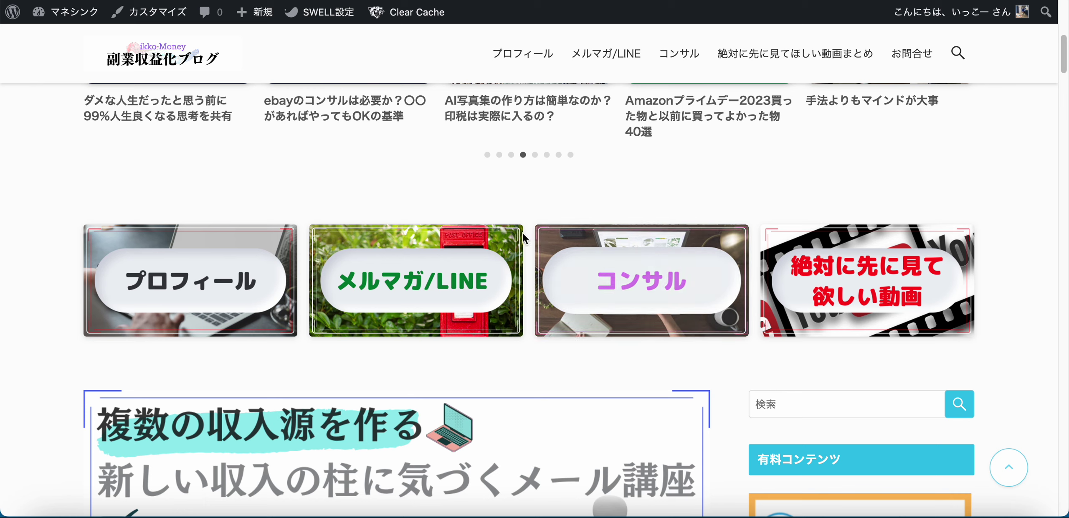
click(171, 16)
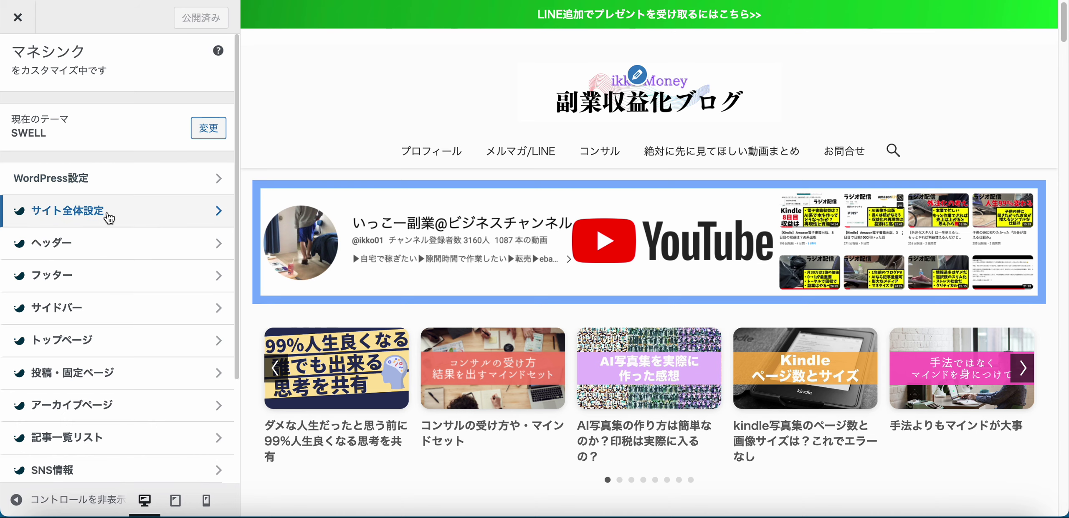
click(98, 245)
scroll(94, 255, down, 8)
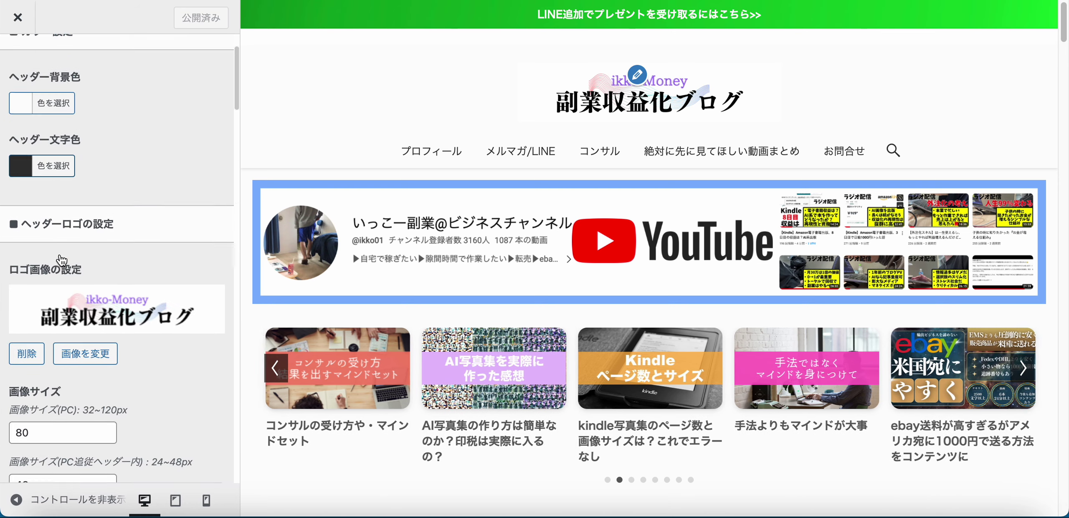
scroll(93, 267, up, 8)
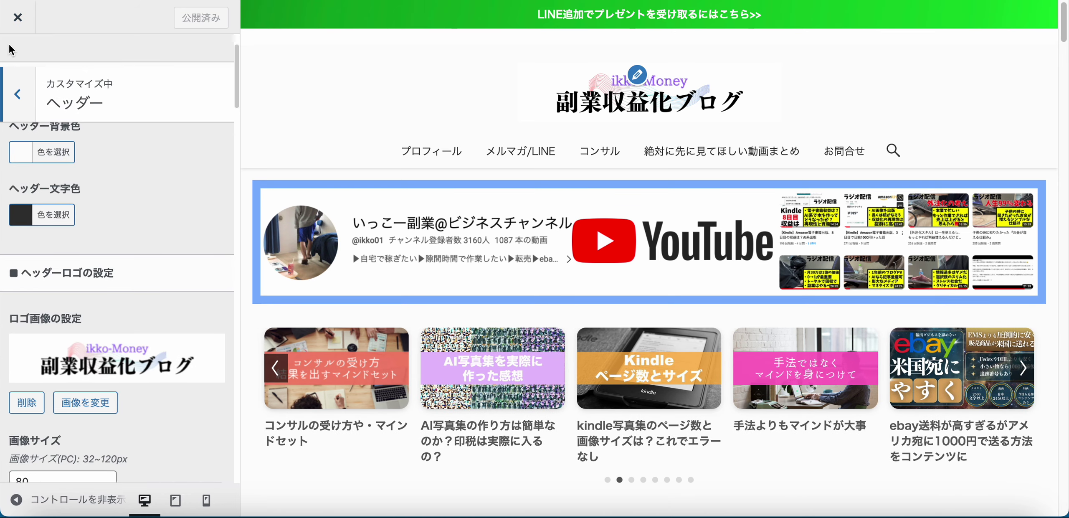
click(17, 79)
Review the footer (フッター) color settings and the sidebar (サイドバー) display and position options
click(70, 291)
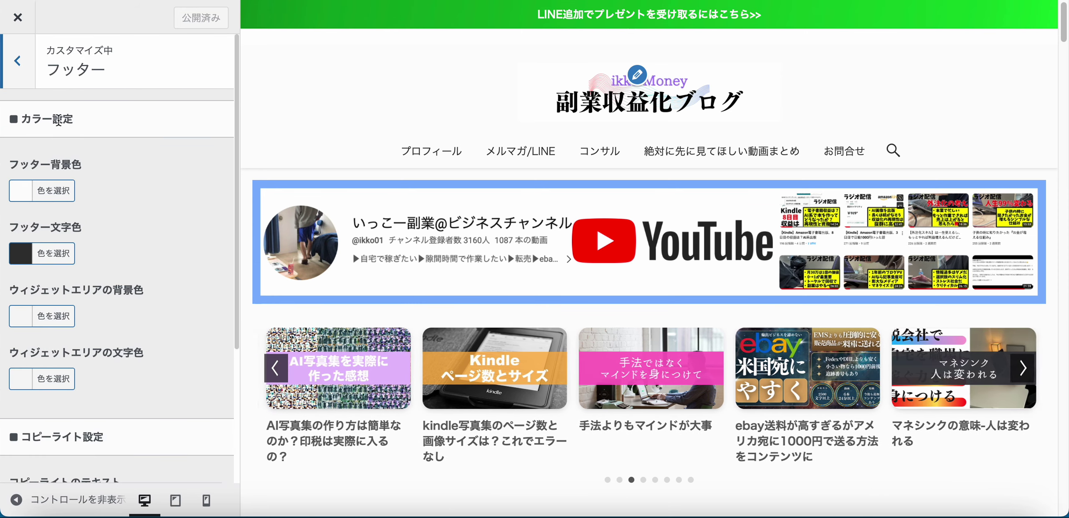
click(15, 70)
click(105, 309)
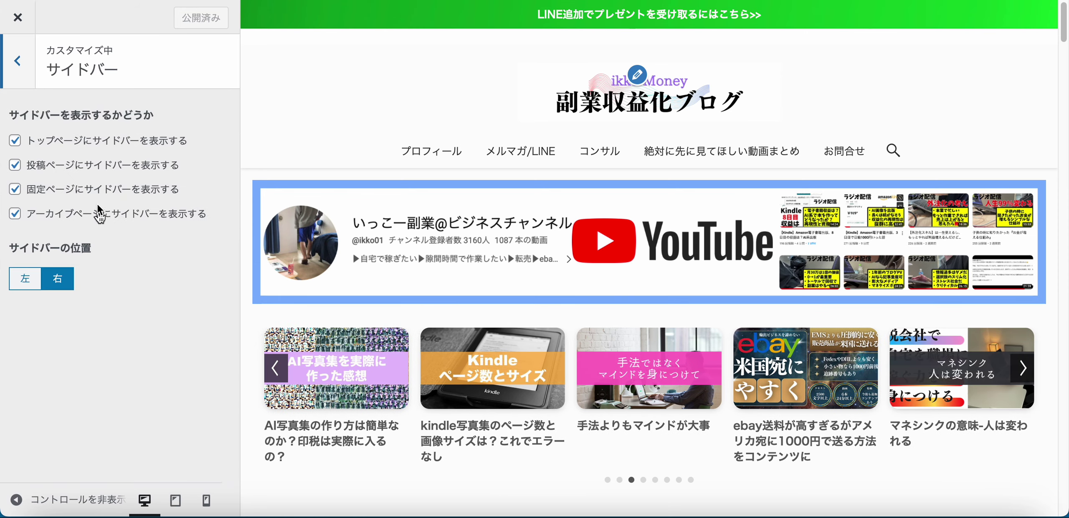
click(12, 77)
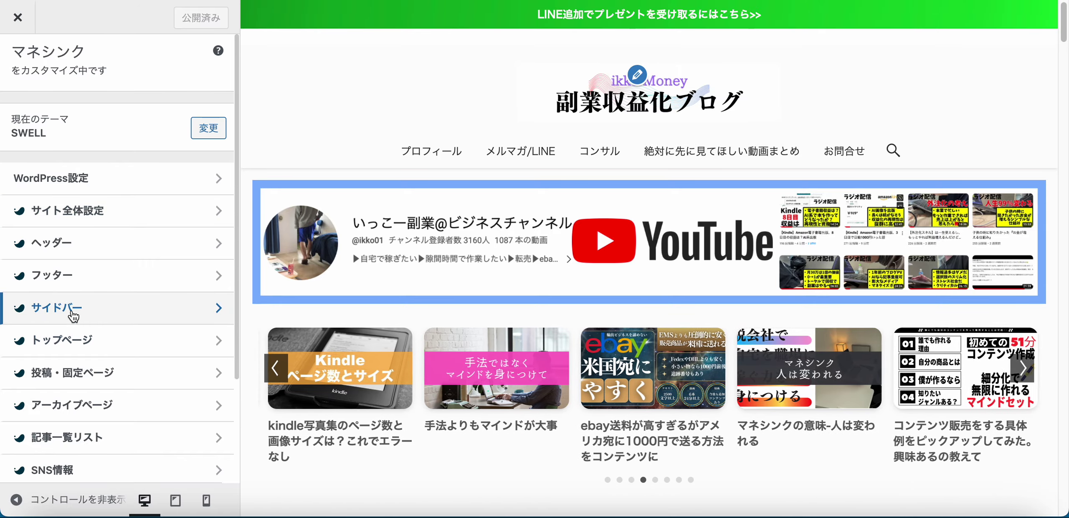
Examine the profile sidebar beside the article list in the site preview, and view the トップページ settings categories
scroll(513, 286, down, 1)
scroll(513, 286, down, 15)
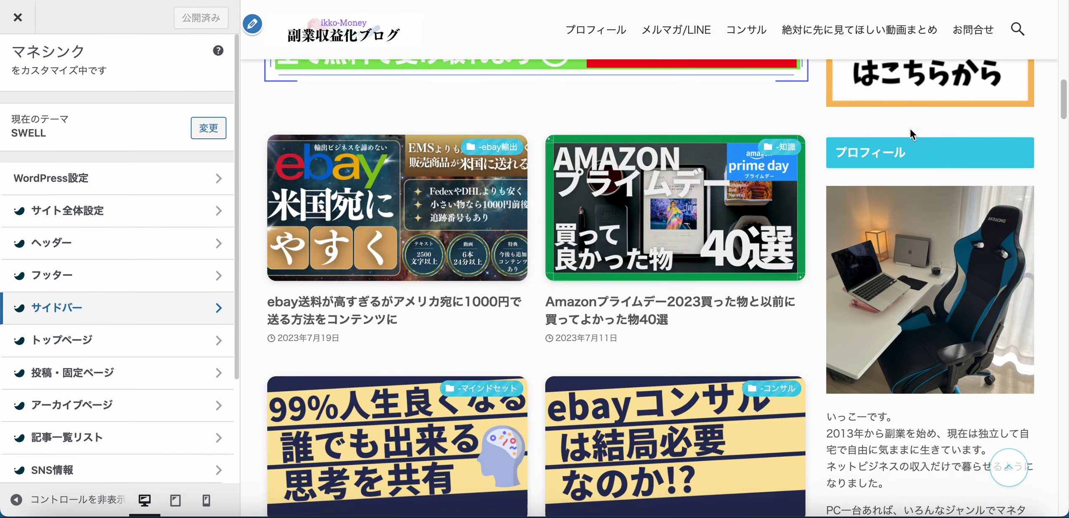
scroll(925, 184, down, 8)
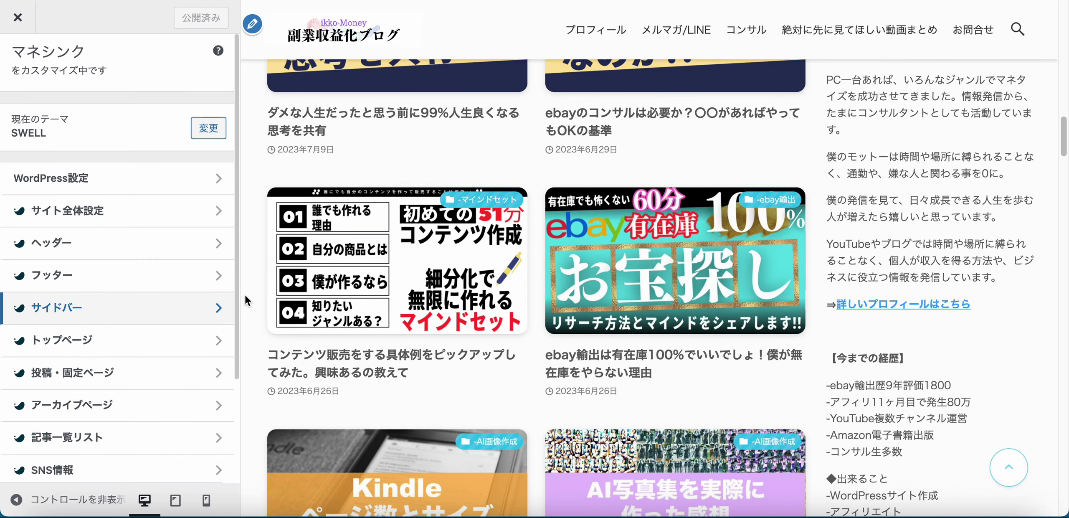
click(140, 347)
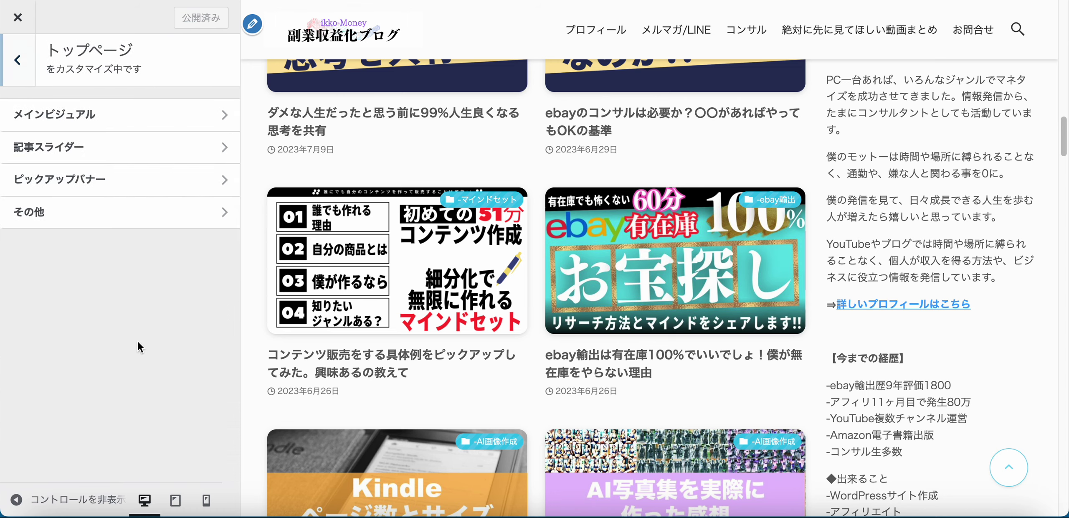
click(20, 67)
Open the 共通サイドバー widget area in the customizer's widget settings
scroll(44, 340, down, 3)
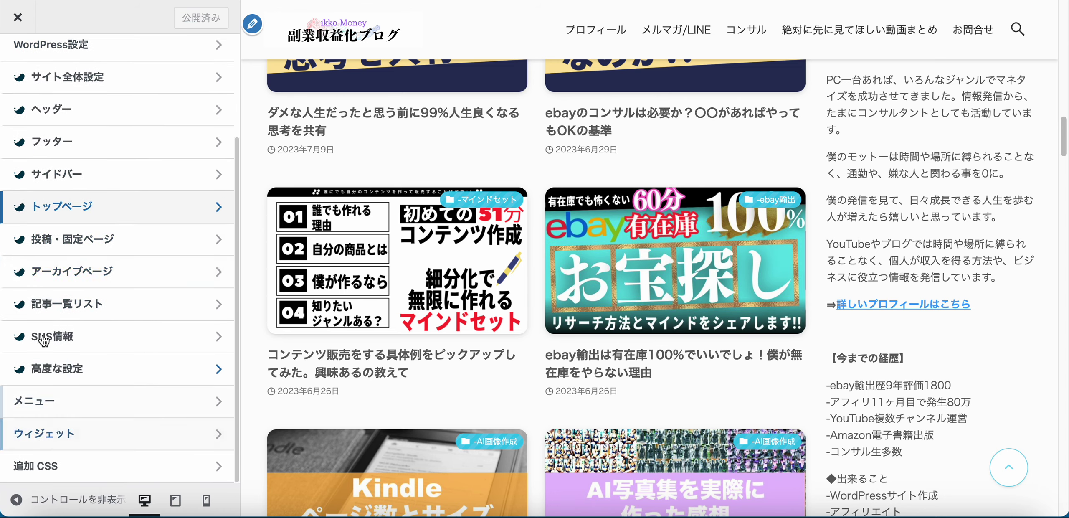
click(86, 437)
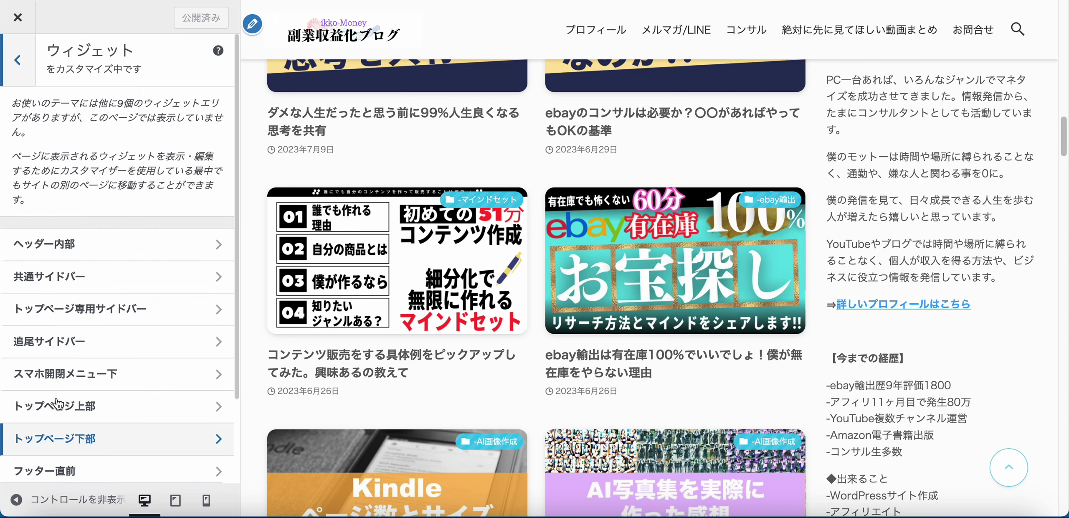
scroll(91, 204, down, 1)
scroll(94, 204, down, 3)
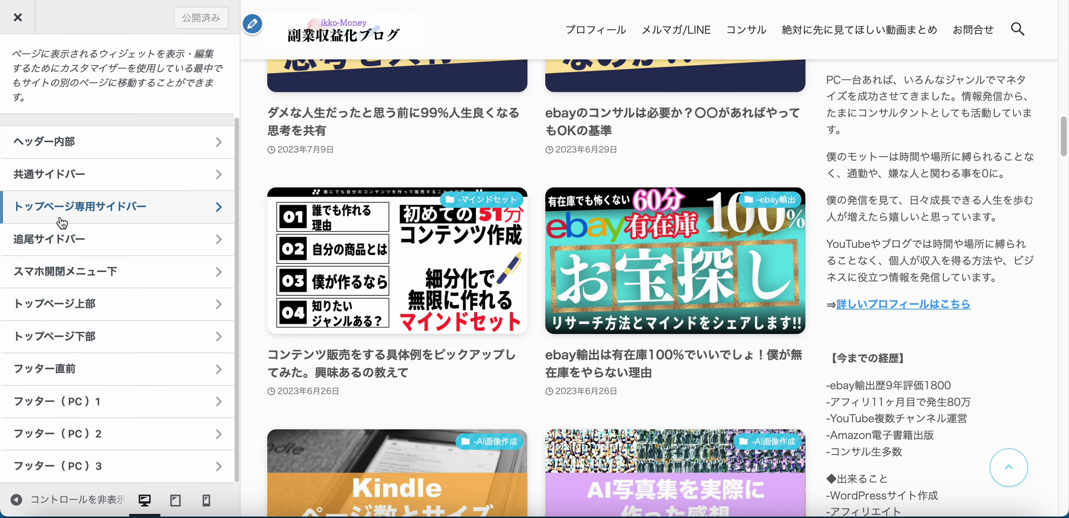
click(66, 179)
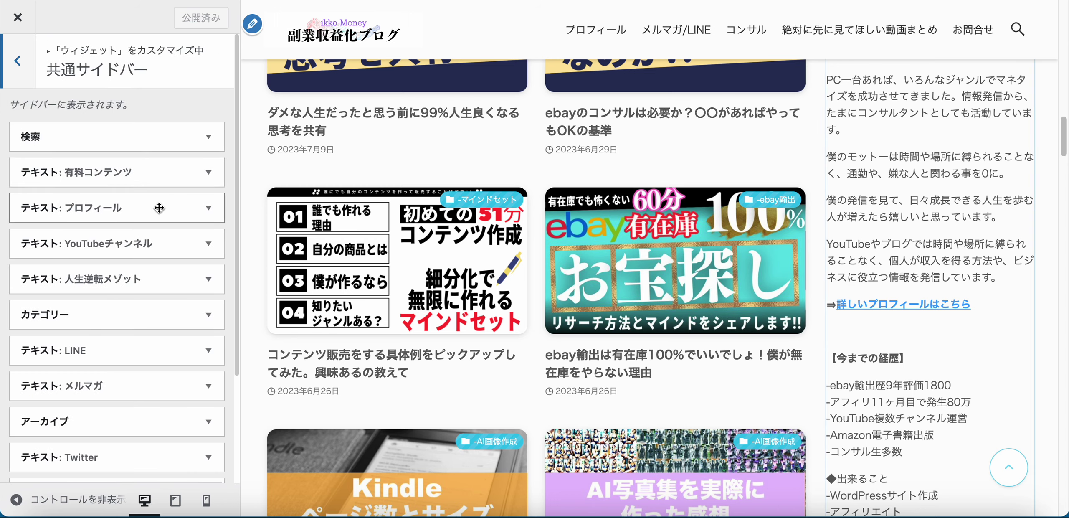
Inspect the プロフィール text widget's content against the site preview, collapse it, and close the customizer
click(163, 216)
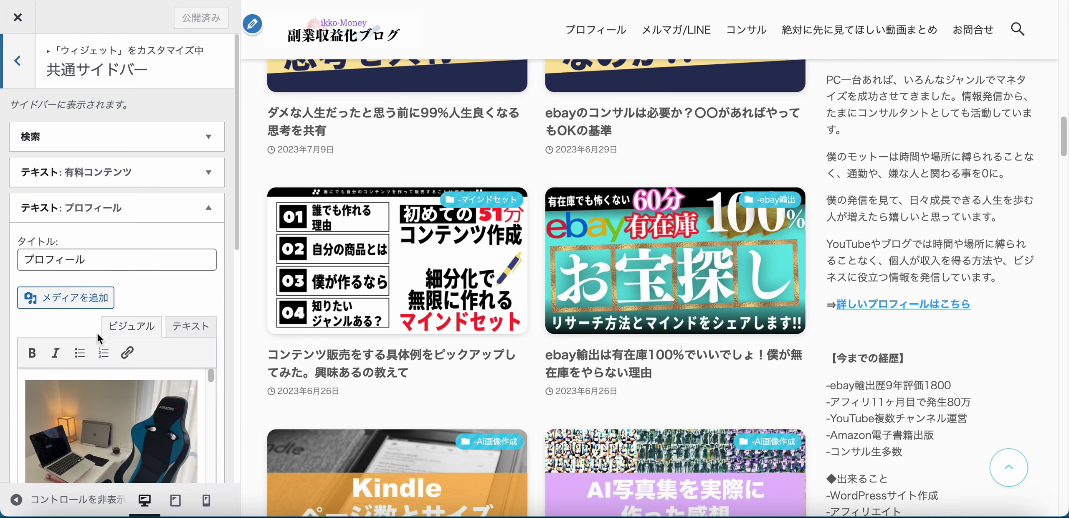
scroll(102, 338, down, 8)
scroll(101, 338, down, 3)
scroll(108, 272, up, 5)
scroll(933, 196, up, 10)
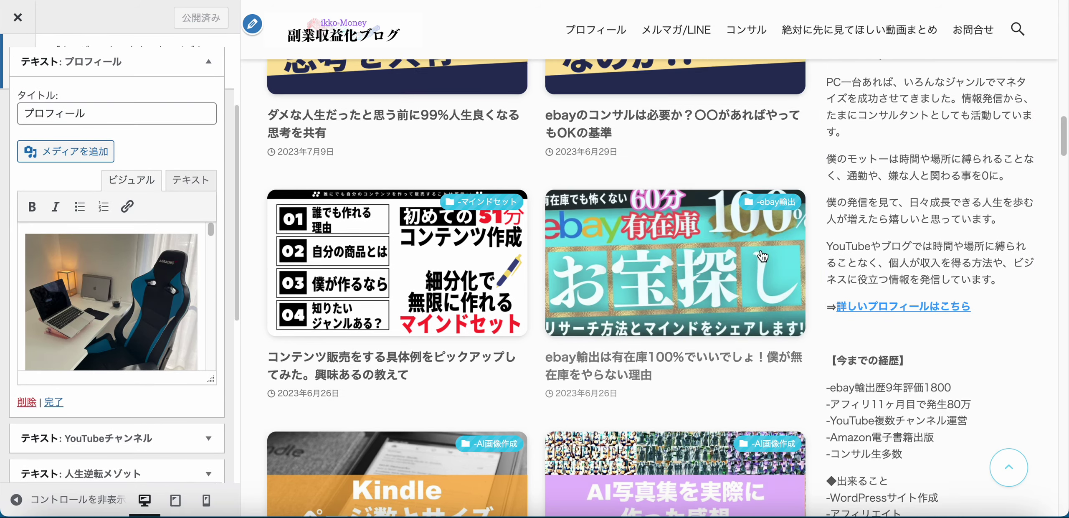
scroll(933, 195, up, 4)
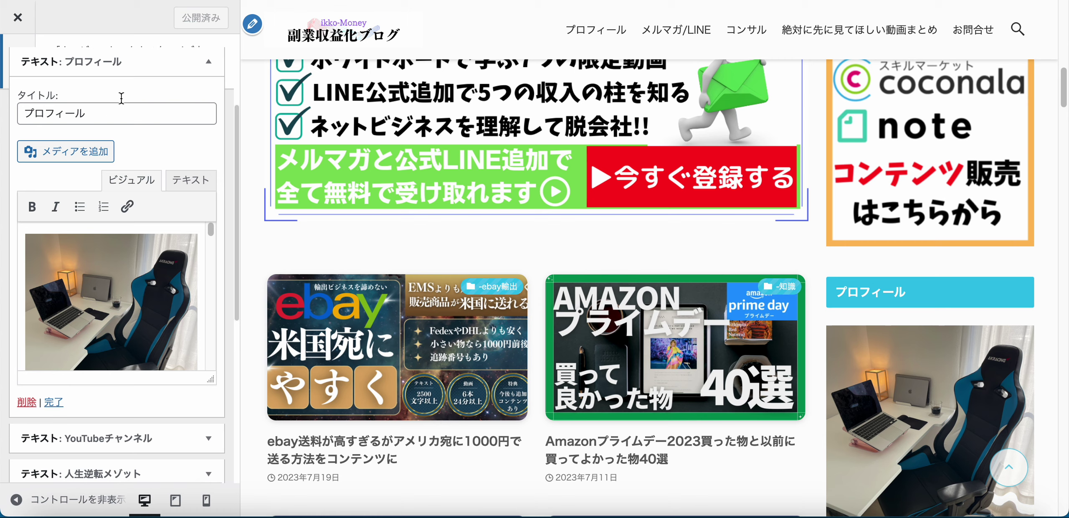
click(210, 63)
scroll(109, 208, up, 5)
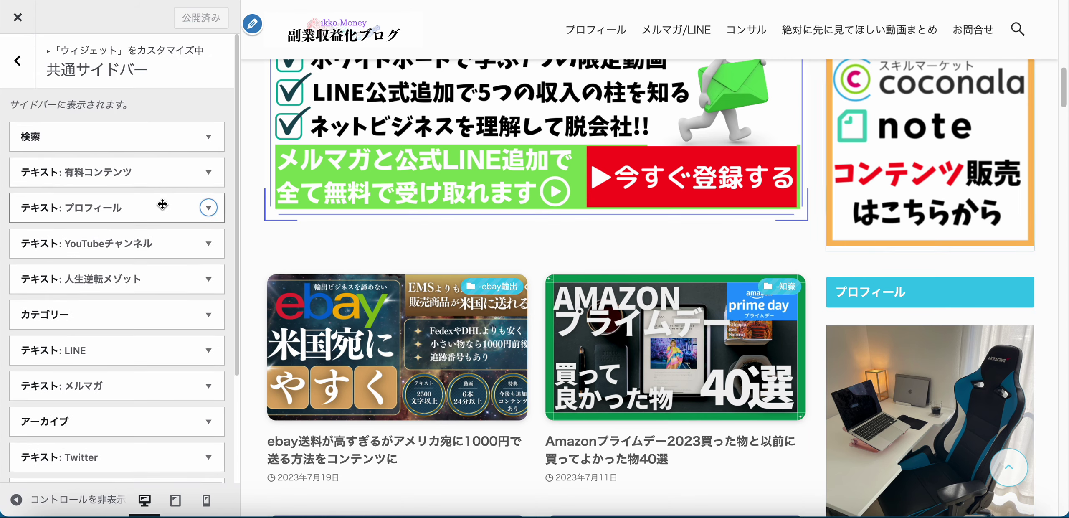
click(35, 62)
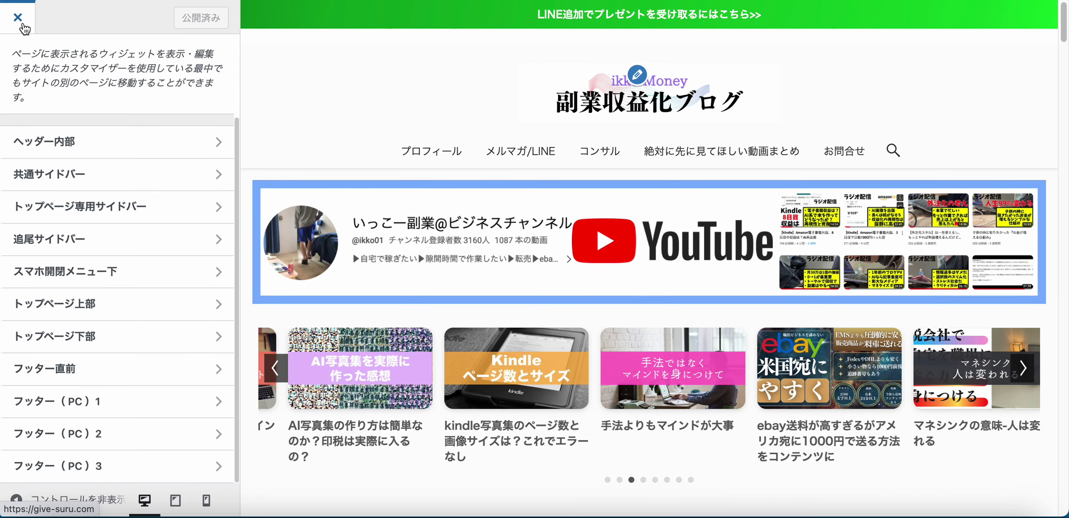
click(17, 17)
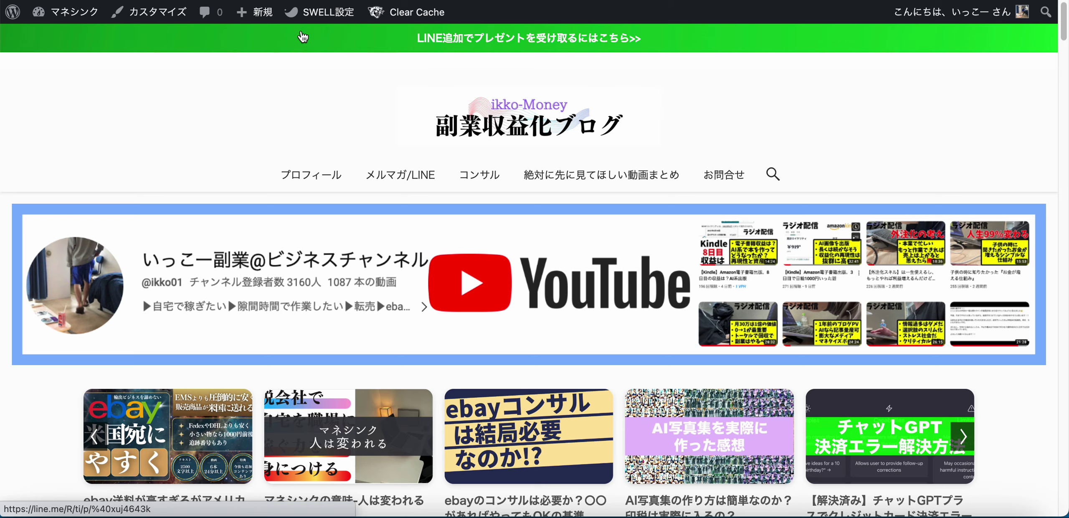
Reopen the site customizer, view the installed themes, and return to the settings overview
click(172, 21)
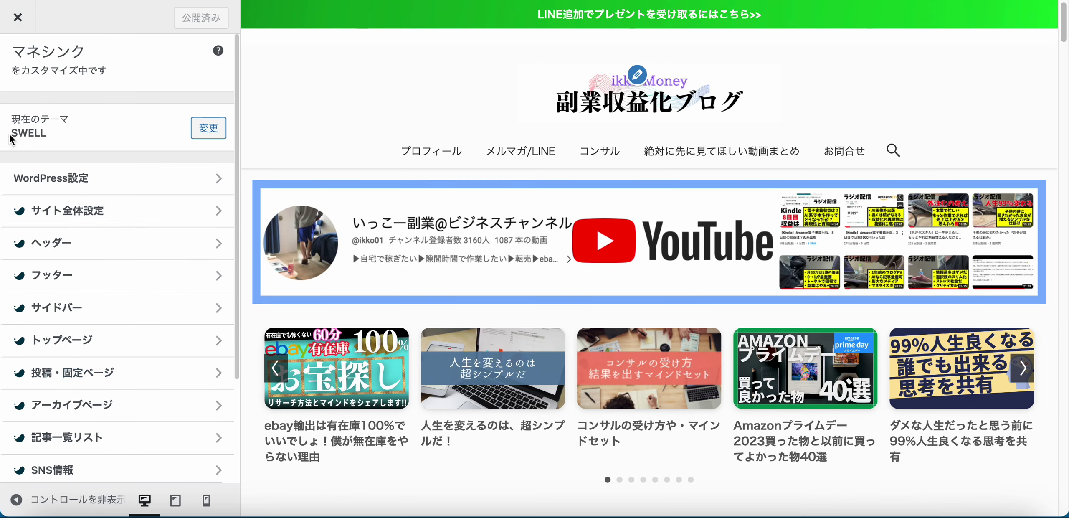
click(21, 135)
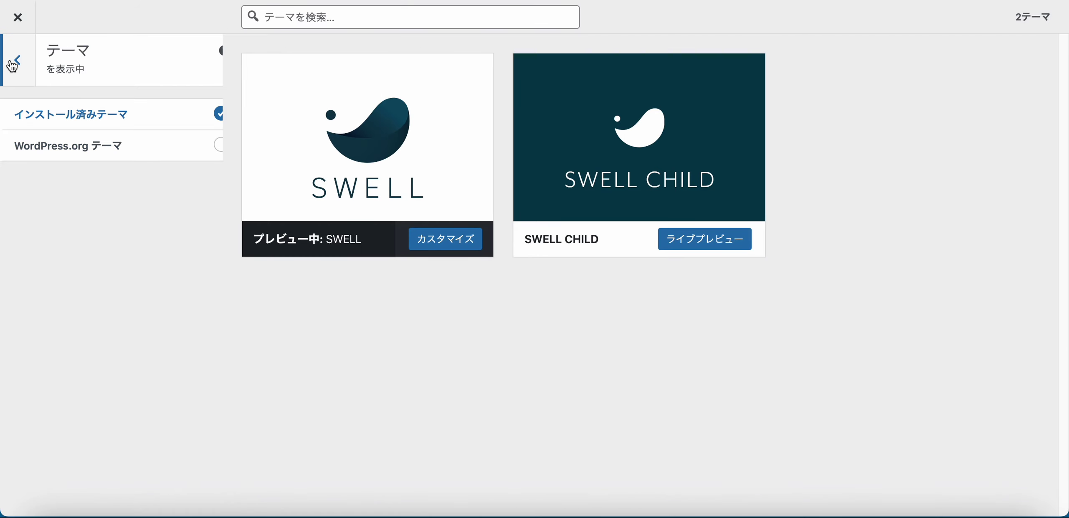
click(13, 65)
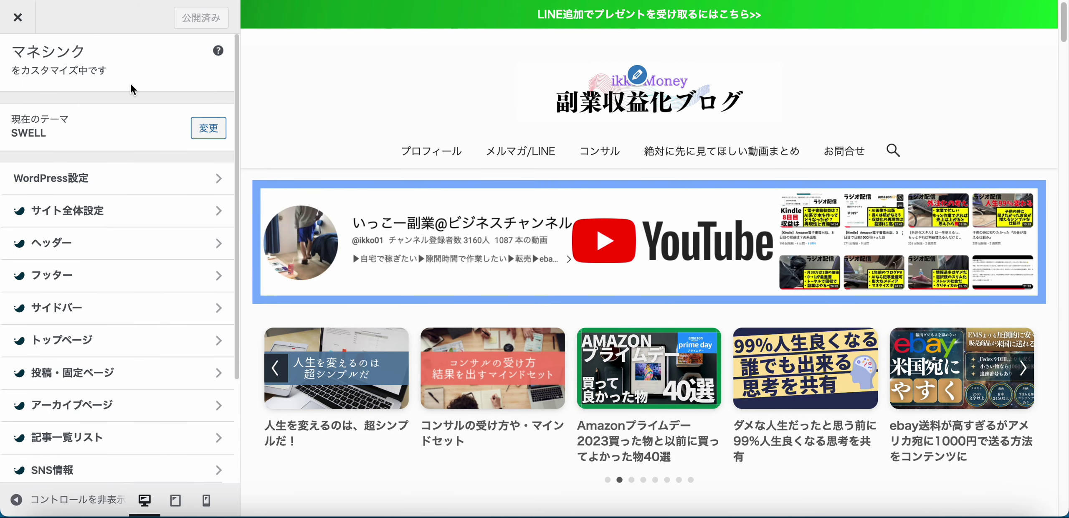
Look through the site-wide (サイト全体設定), header, and footer setting categories of the theme
click(126, 222)
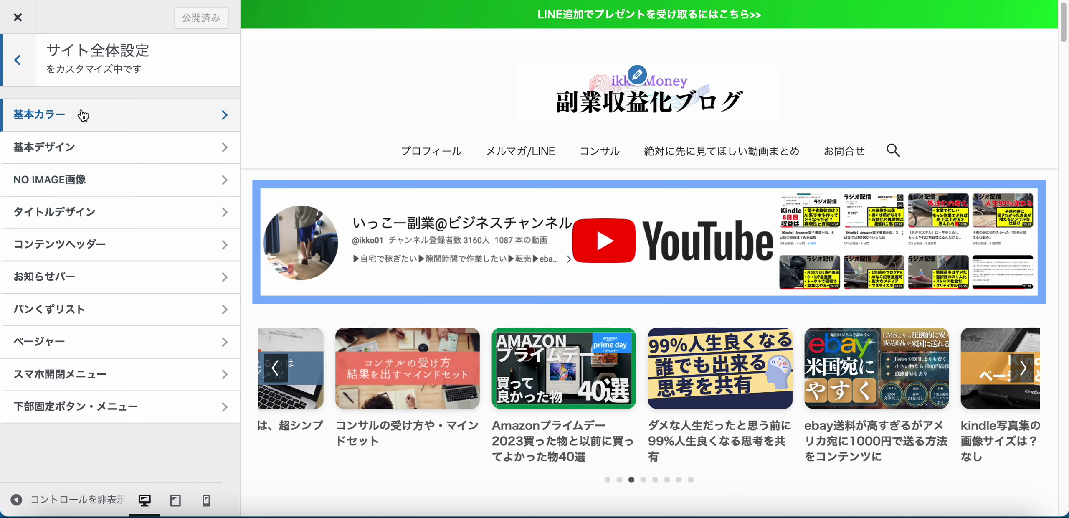
click(29, 74)
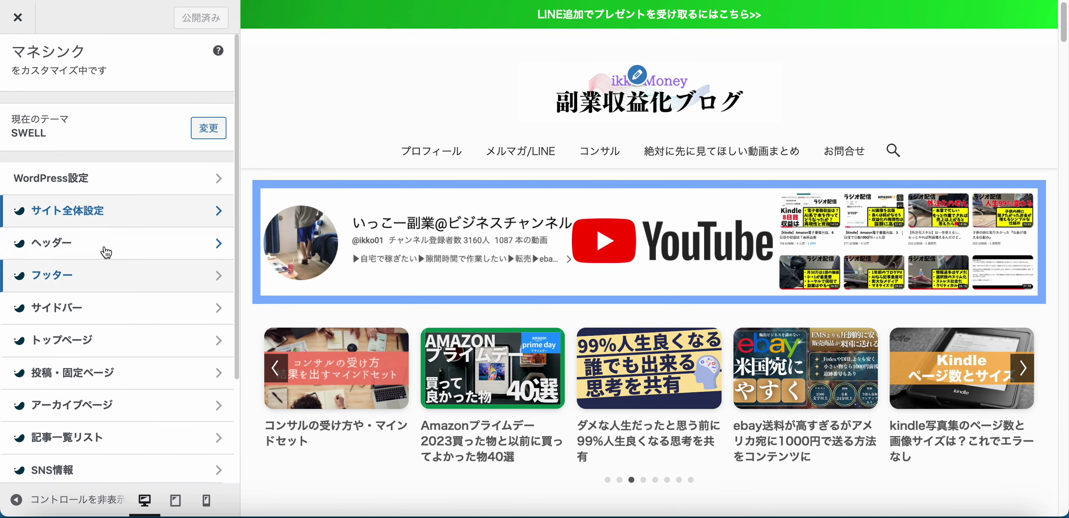
click(102, 247)
click(17, 73)
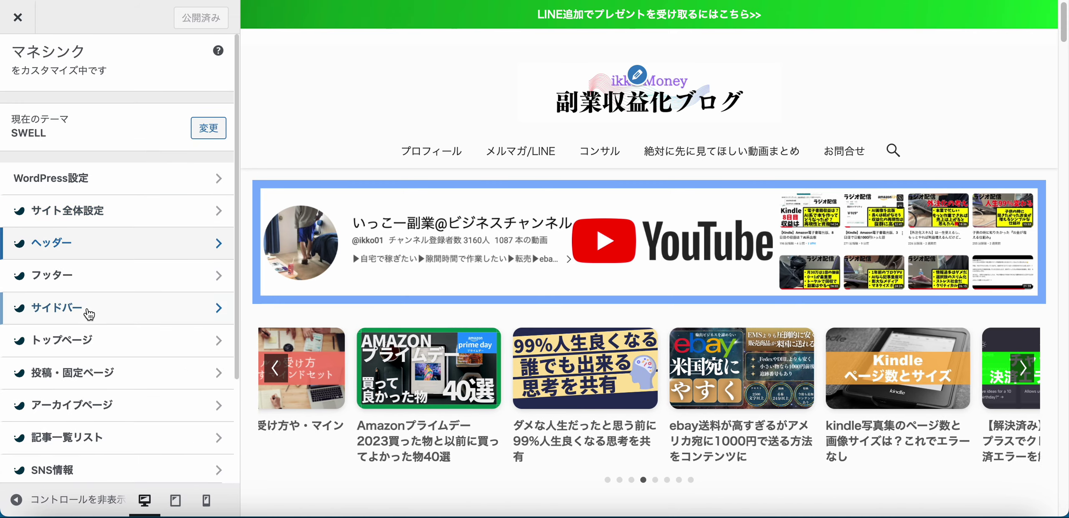
click(88, 284)
click(23, 80)
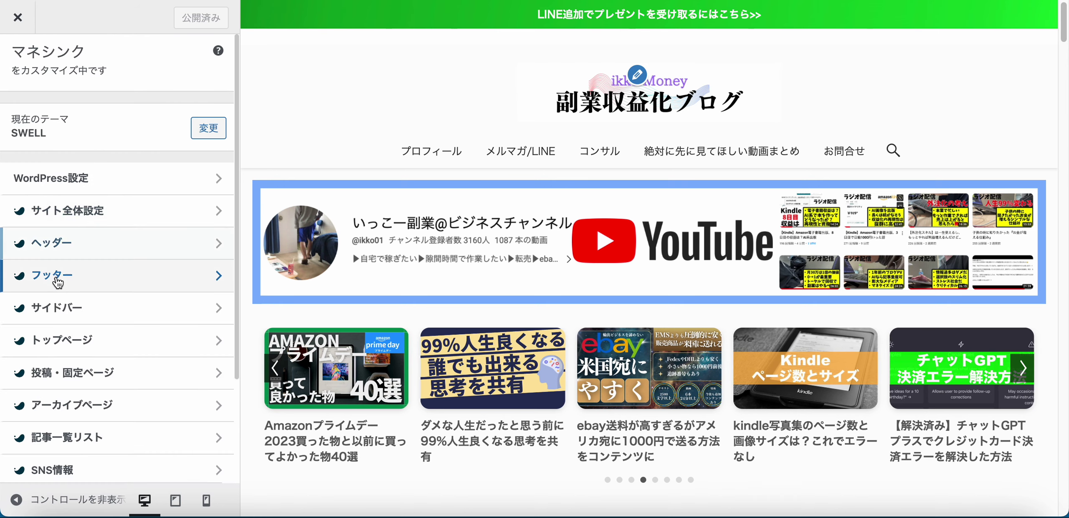
click(45, 276)
click(19, 71)
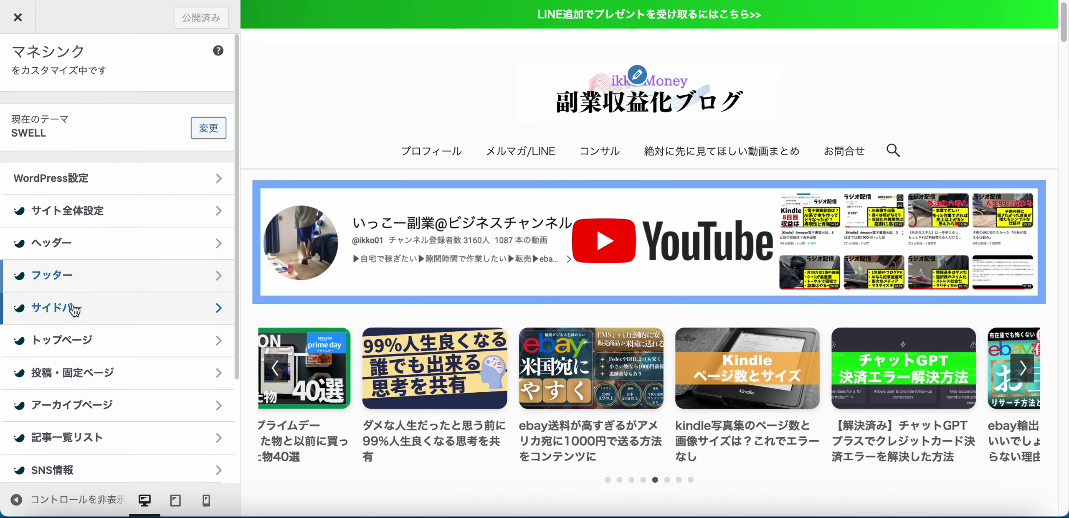
Look through the sidebar, トップページ, and 投稿・固定ページ settings of the theme
click(71, 312)
click(11, 75)
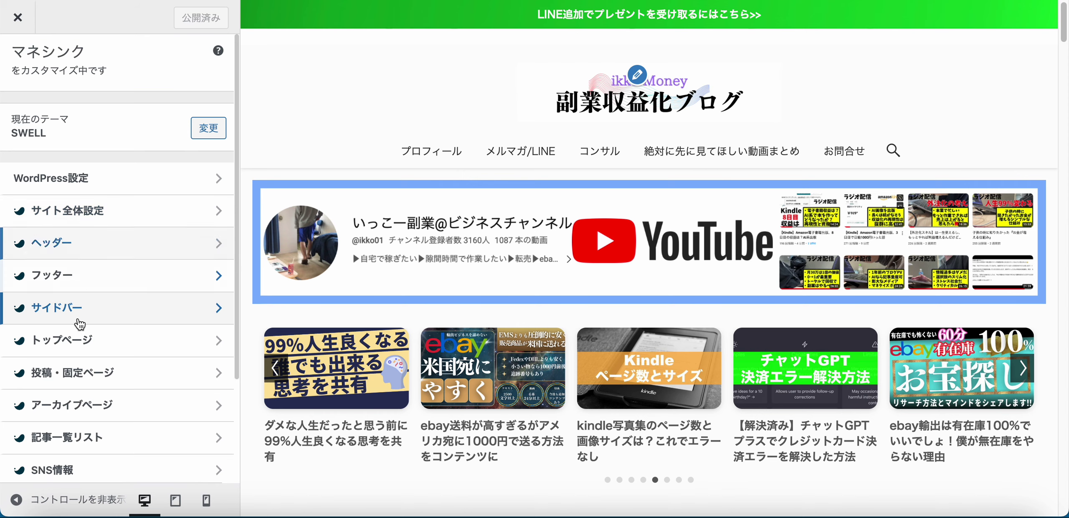
click(75, 341)
click(15, 69)
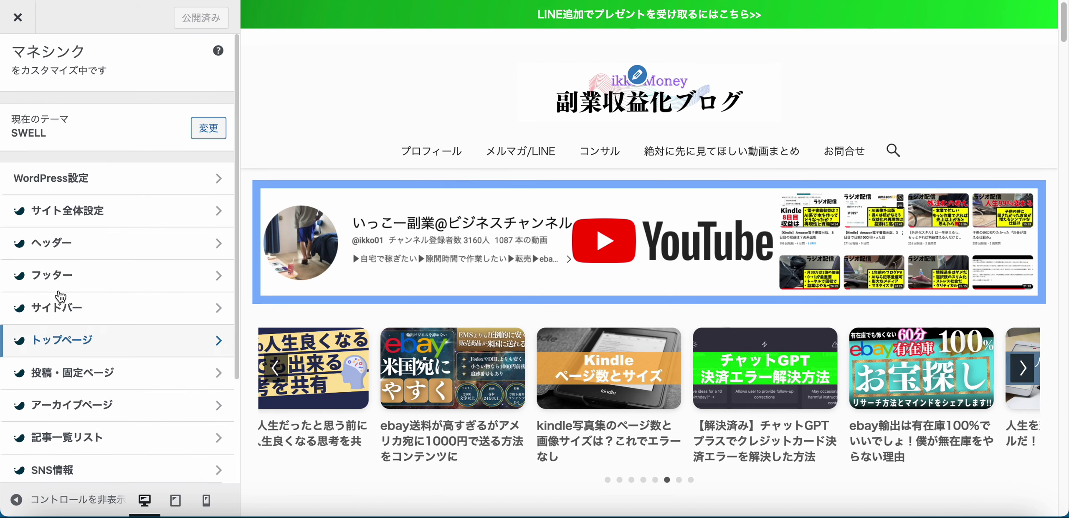
click(78, 369)
click(13, 77)
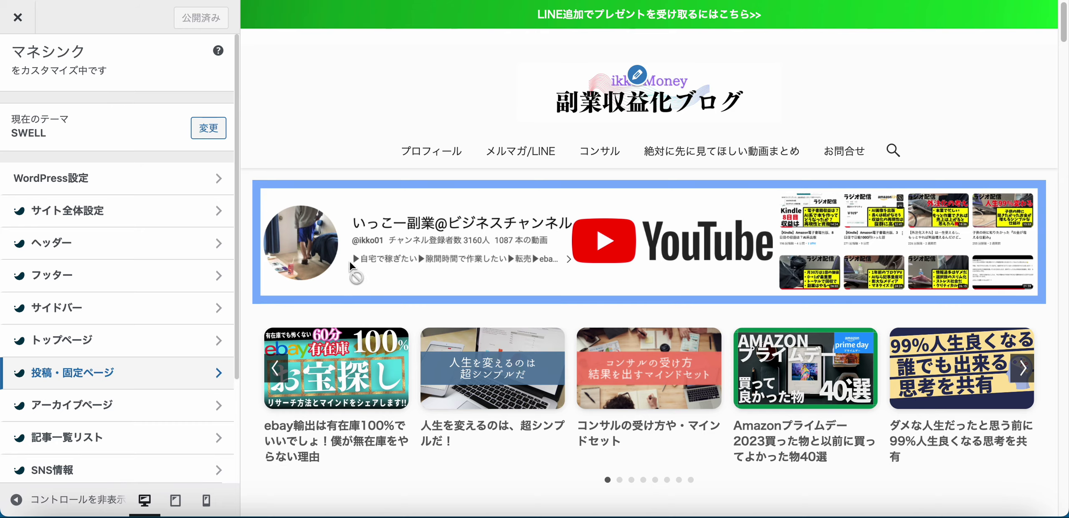
Open the article 人生を変えるのは、超シンプルだ! in the preview, highlight its title, and close the customizer
scroll(346, 229, down, 3)
click(517, 244)
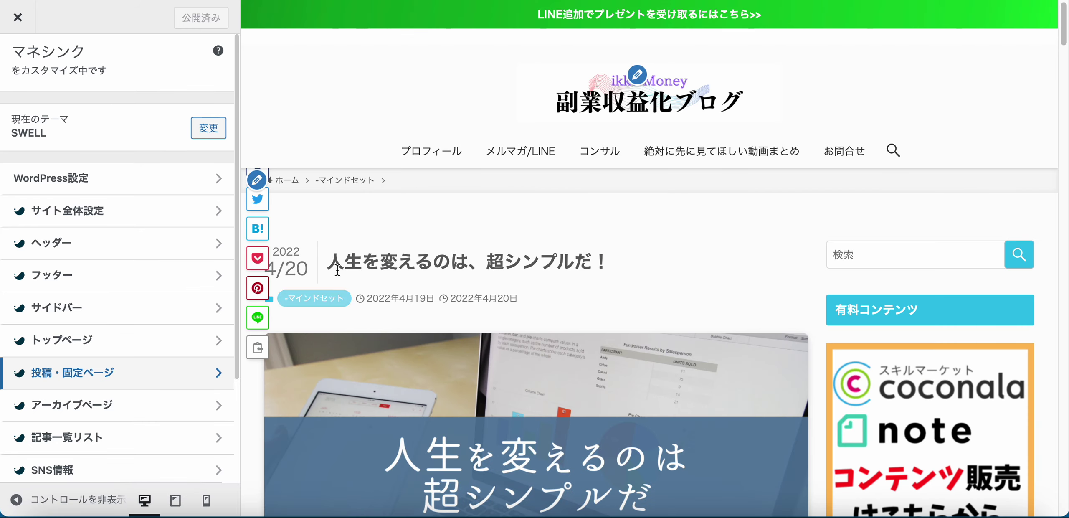
drag(333, 262, 656, 277)
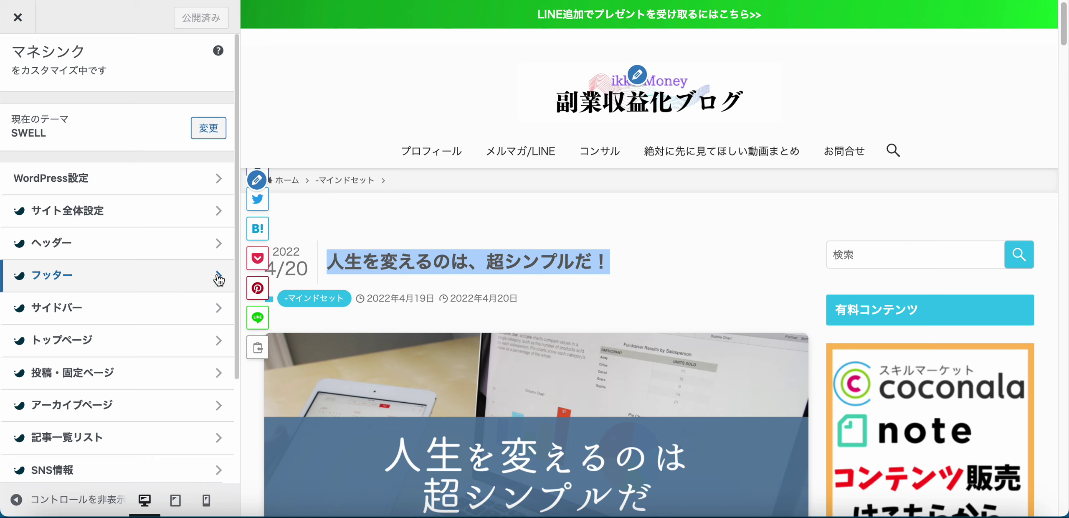
click(17, 17)
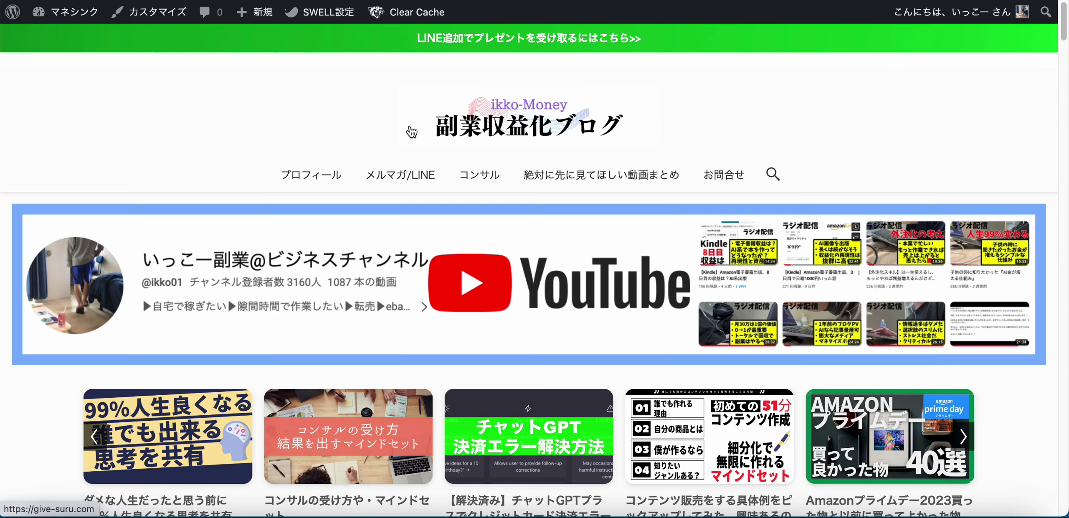
Look over the blog's top page, including its article slider and the プロフィール, メルマガ/LINE, and コンサル banners
scroll(412, 131, down, 12)
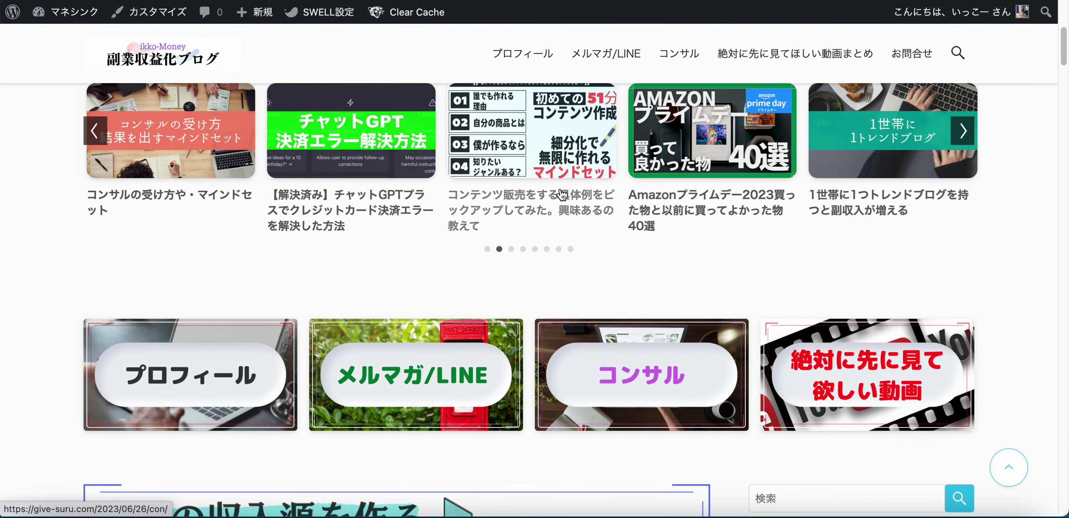
scroll(561, 191, down, 1)
scroll(566, 210, up, 10)
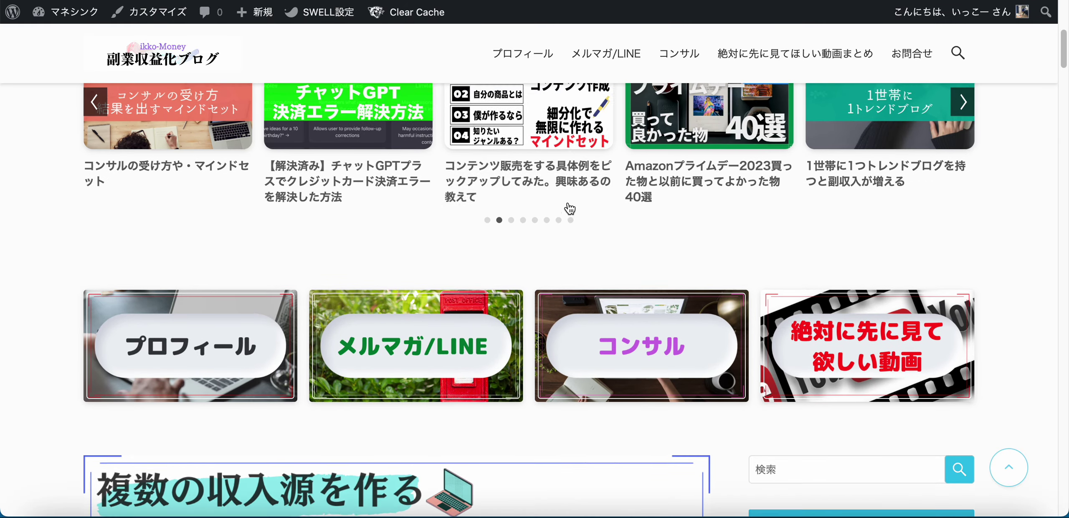
scroll(499, 204, up, 2)
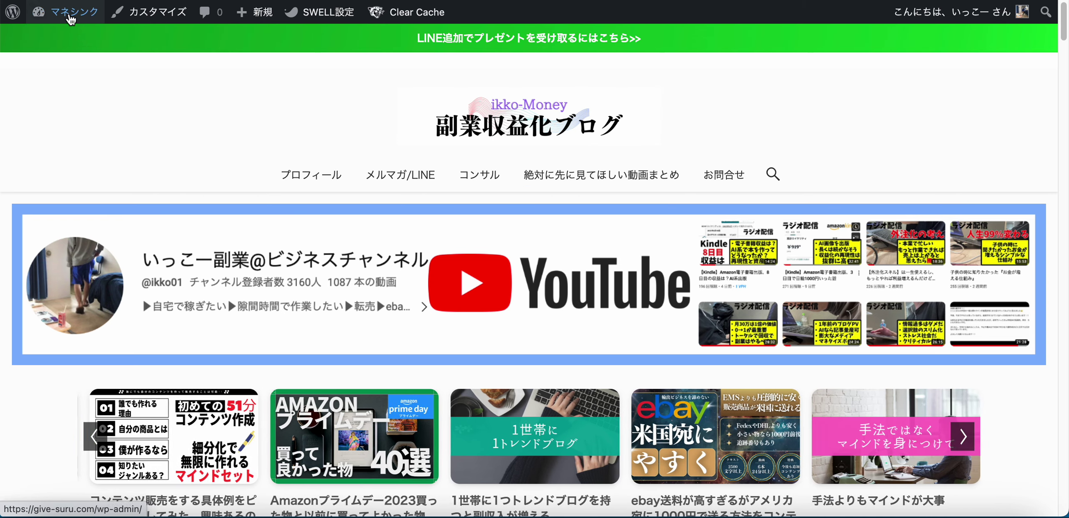
Open the WordPress dashboard and examine the visitor and visit statistics table and daily chart in クイック統計
click(76, 39)
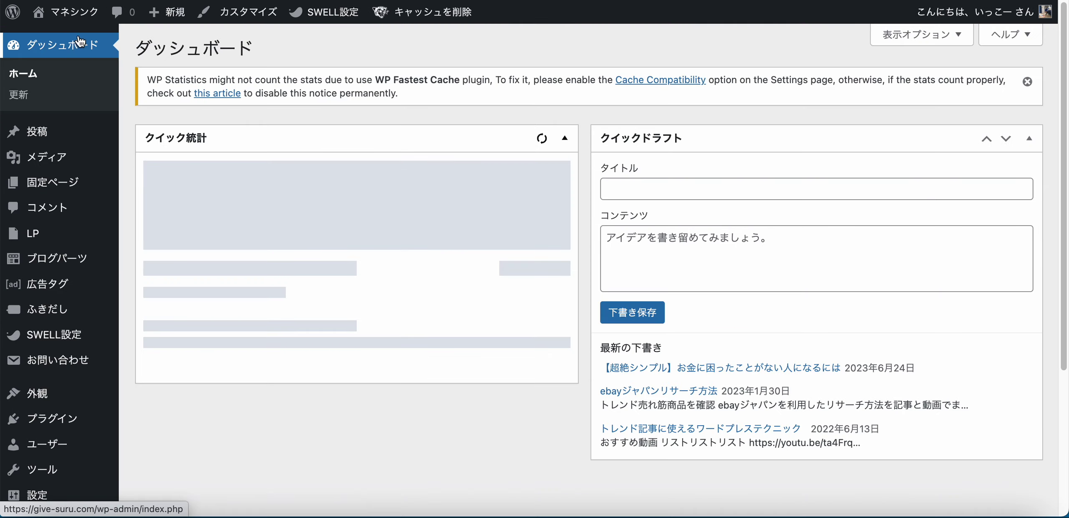
scroll(241, 333, down, 3)
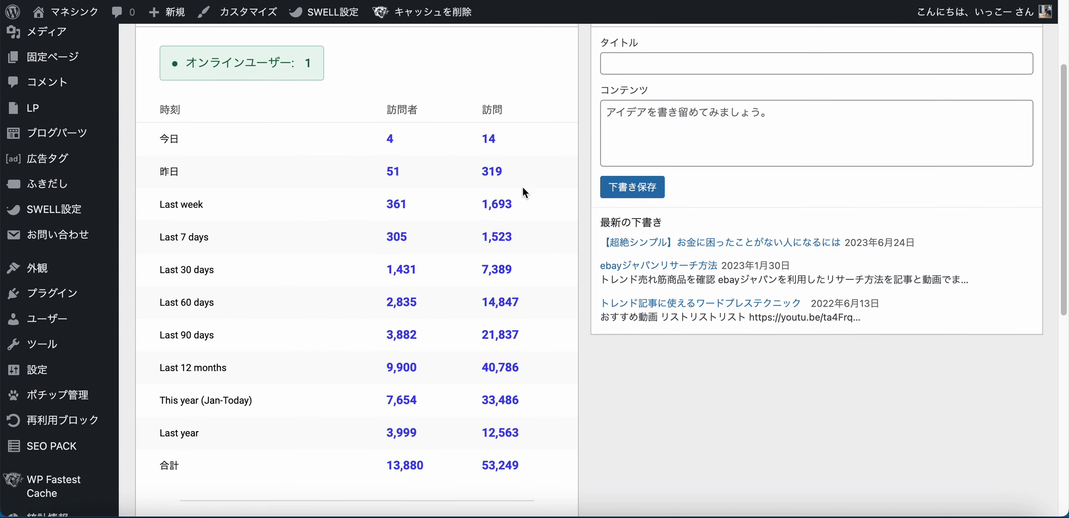
scroll(414, 190, down, 10)
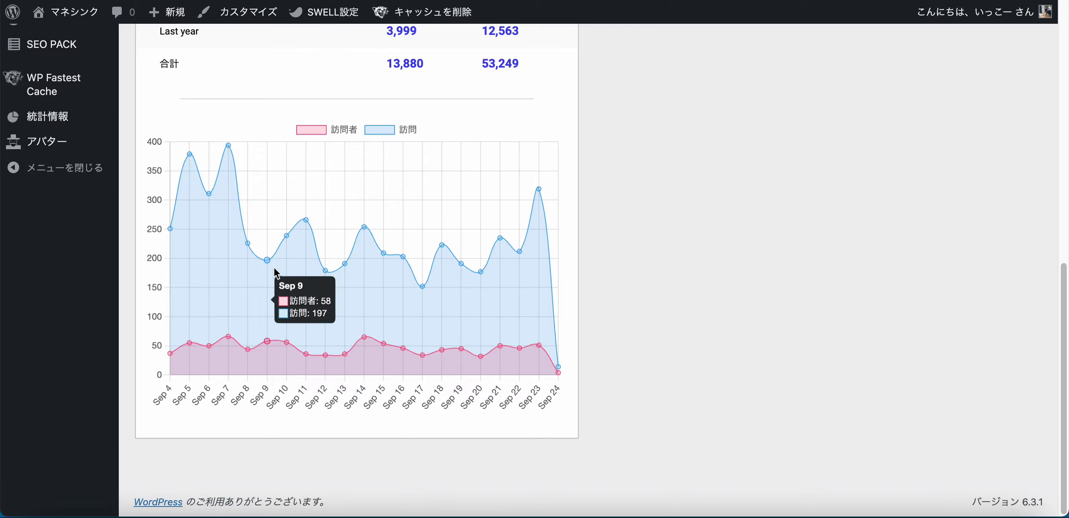
scroll(279, 275, up, 3)
scroll(279, 275, up, 7)
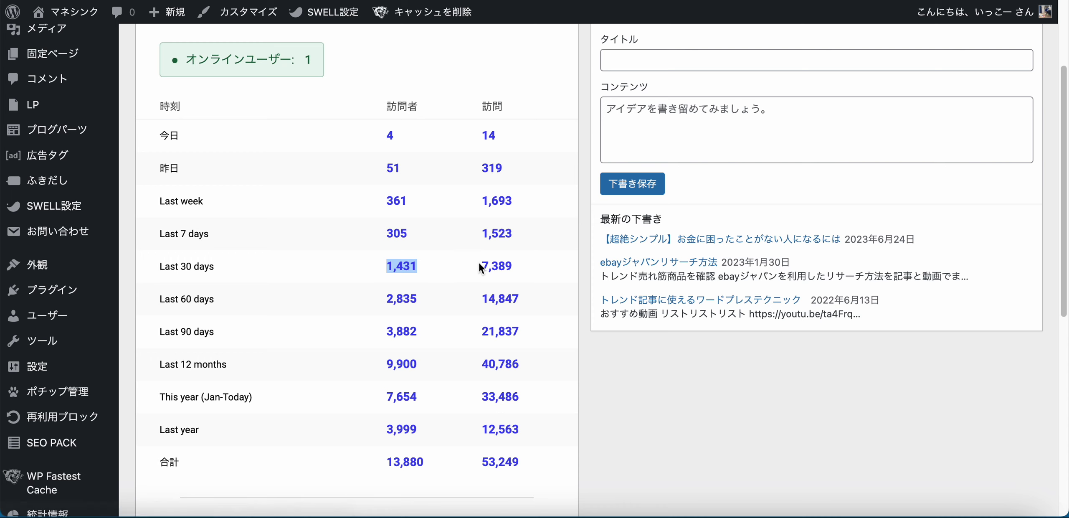
scroll(489, 320, up, 3)
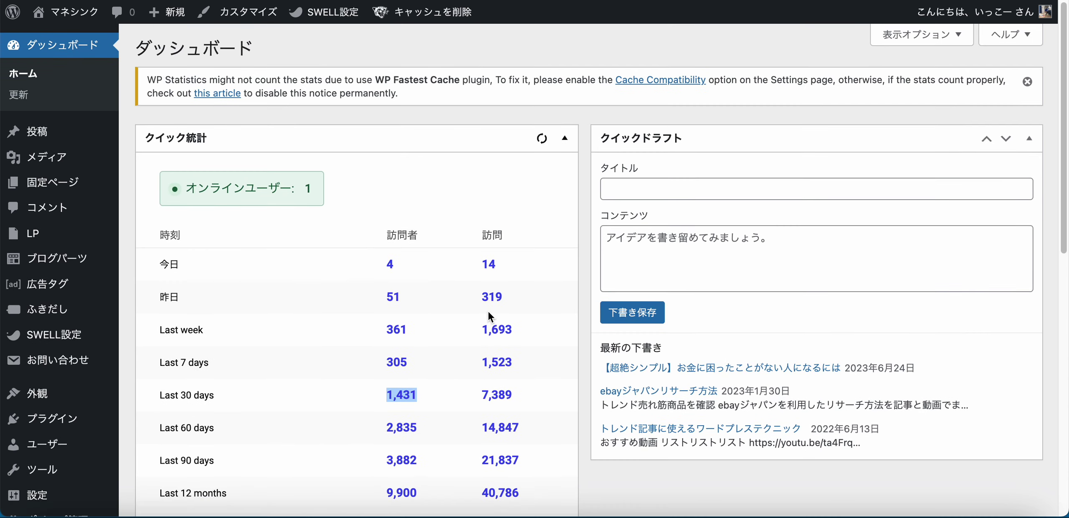